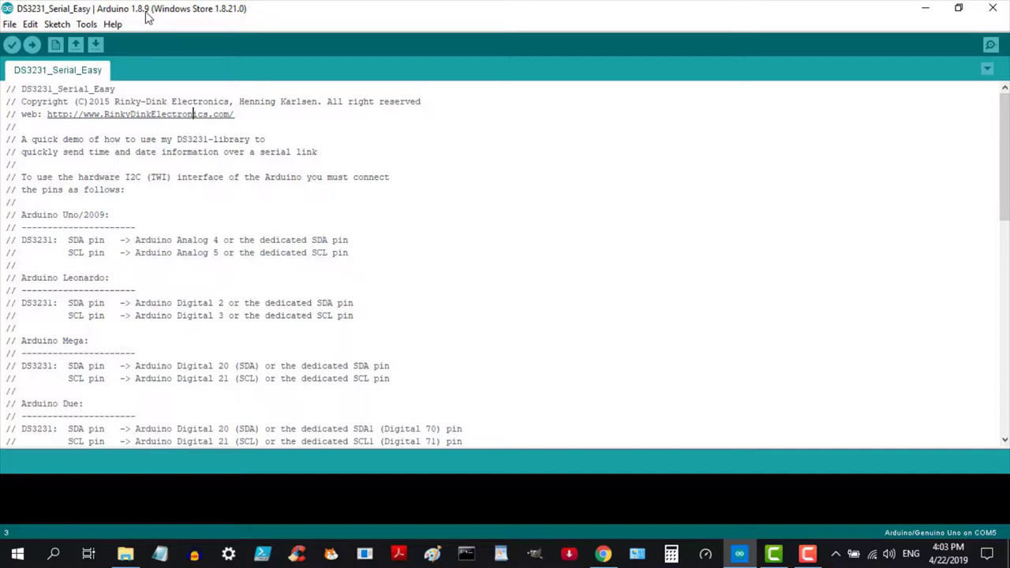
Switch to File Explorer and locate the DS3231 folder inside Documents > Arduino > libraries.
{"action": "left_click", "coordinate": [124, 555]}
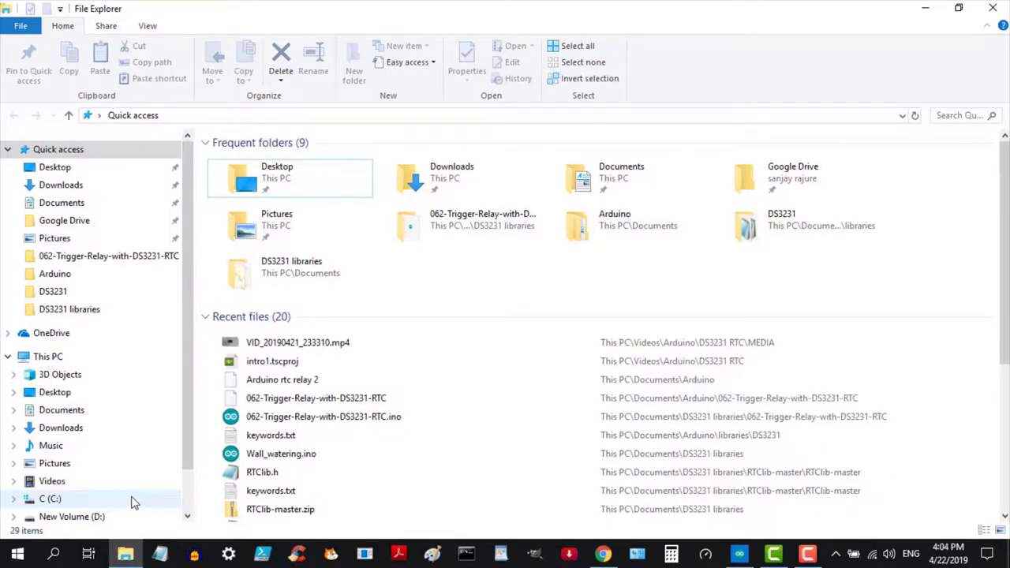
{"action": "left_click", "coordinate": [50, 412]}
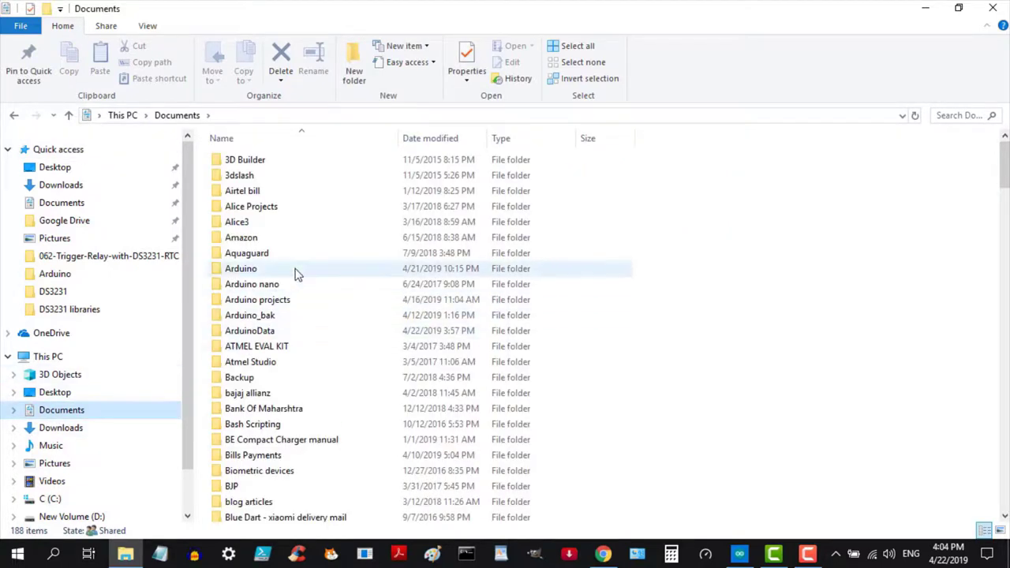
{"action": "double_click", "coordinate": [254, 270]}
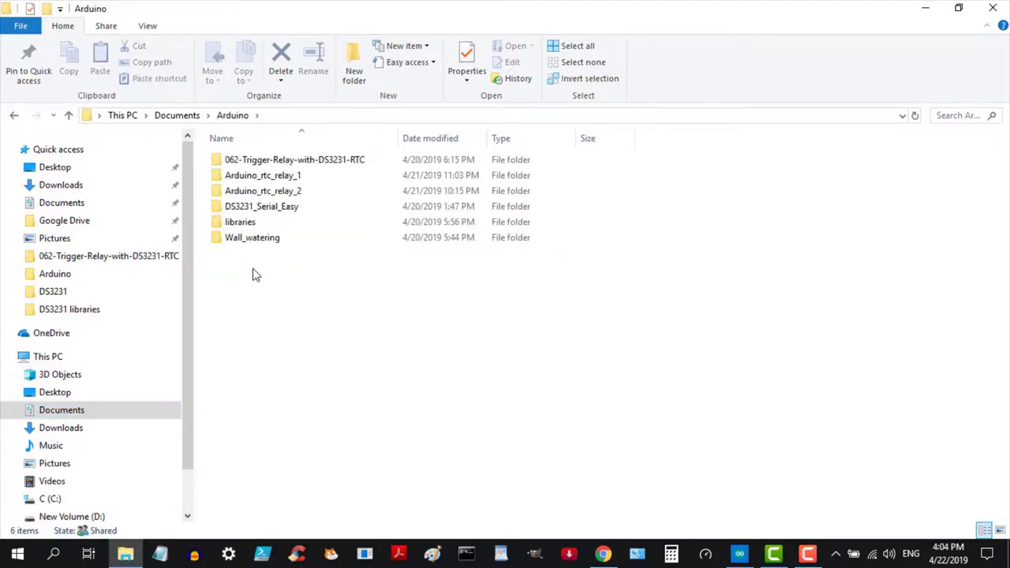
{"action": "double_click", "coordinate": [251, 224]}
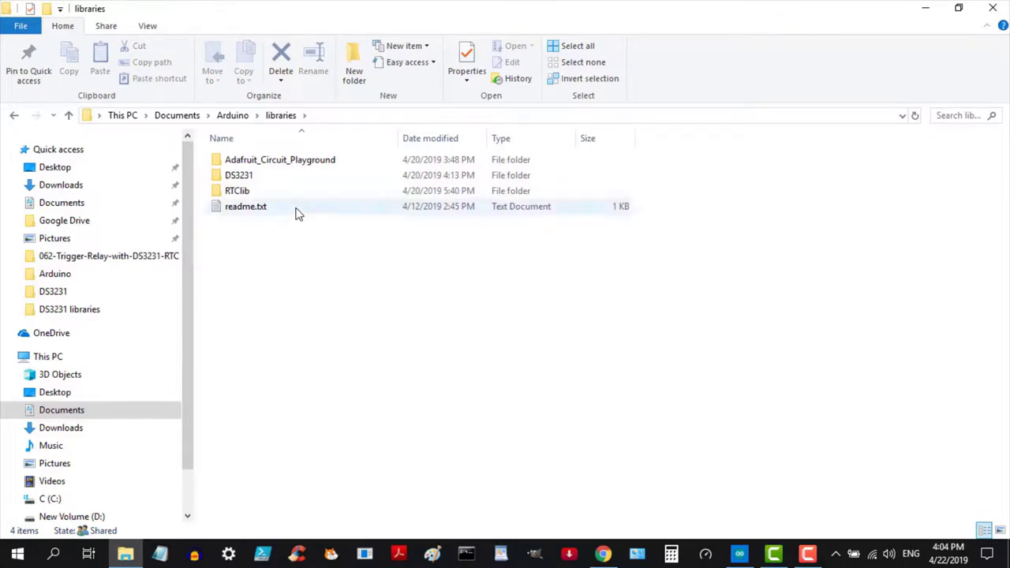
{"action": "left_click", "coordinate": [246, 178]}
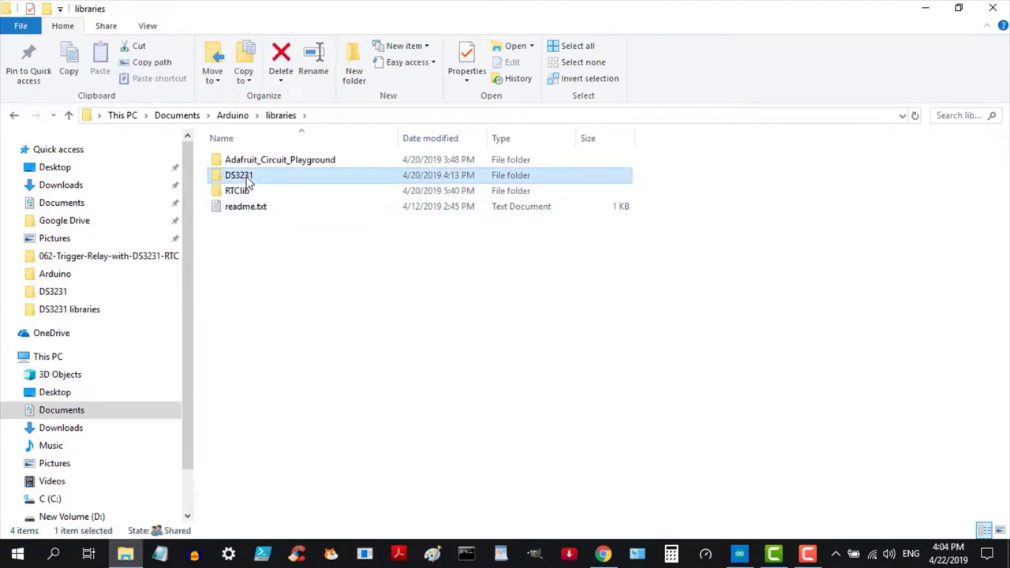
{"action": "mouse_move", "coordinate": [258, 184]}
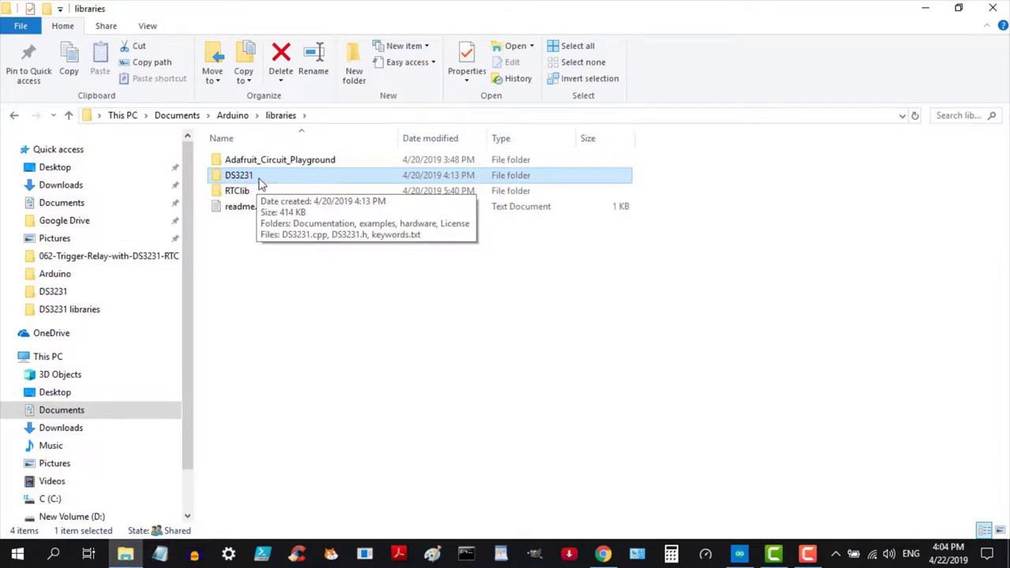
{"action": "left_click", "coordinate": [926, 11]}
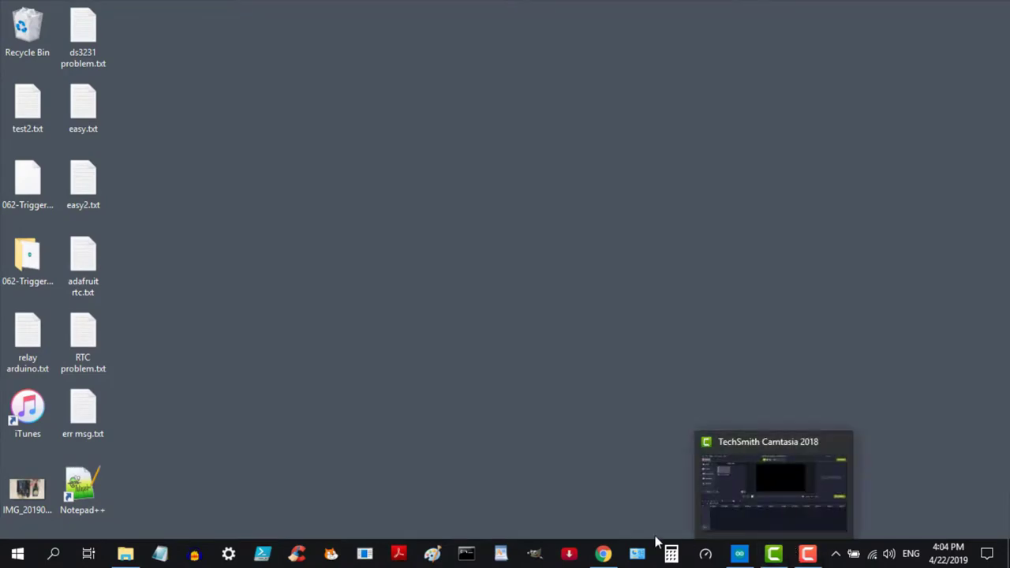
Switch to Chrome and find the DS3231.zip download on the Rinky-Dink Electronics page for the Arduino DS3231 library.
{"action": "left_click", "coordinate": [604, 555]}
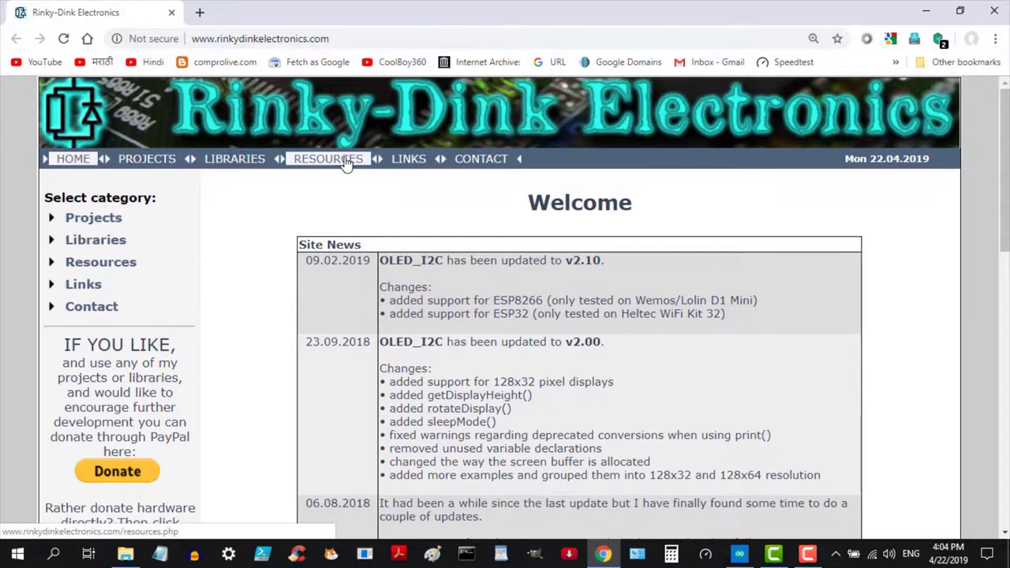
{"action": "left_click", "coordinate": [244, 170]}
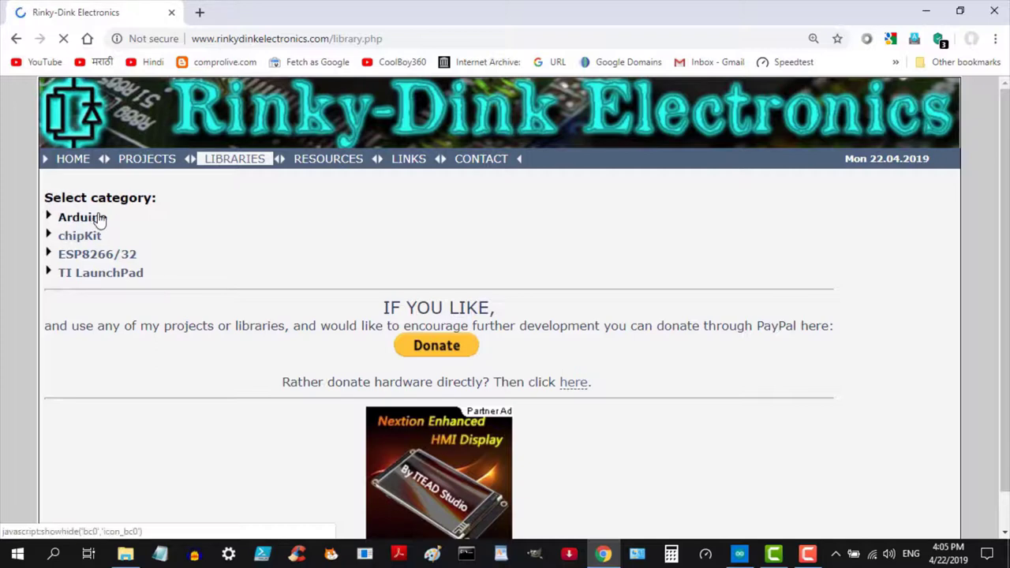
{"action": "left_click", "coordinate": [89, 220]}
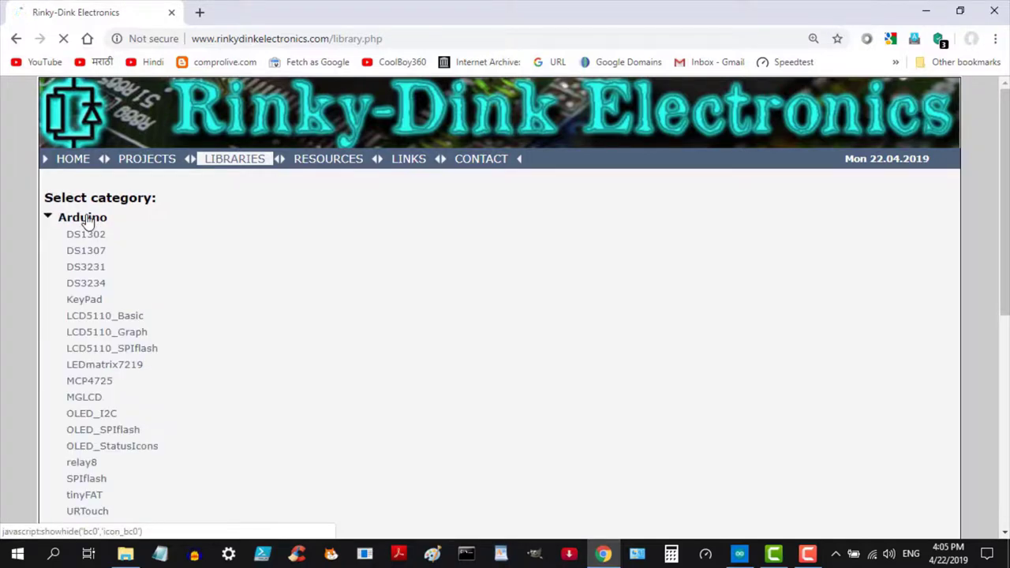
{"action": "left_click", "coordinate": [85, 268]}
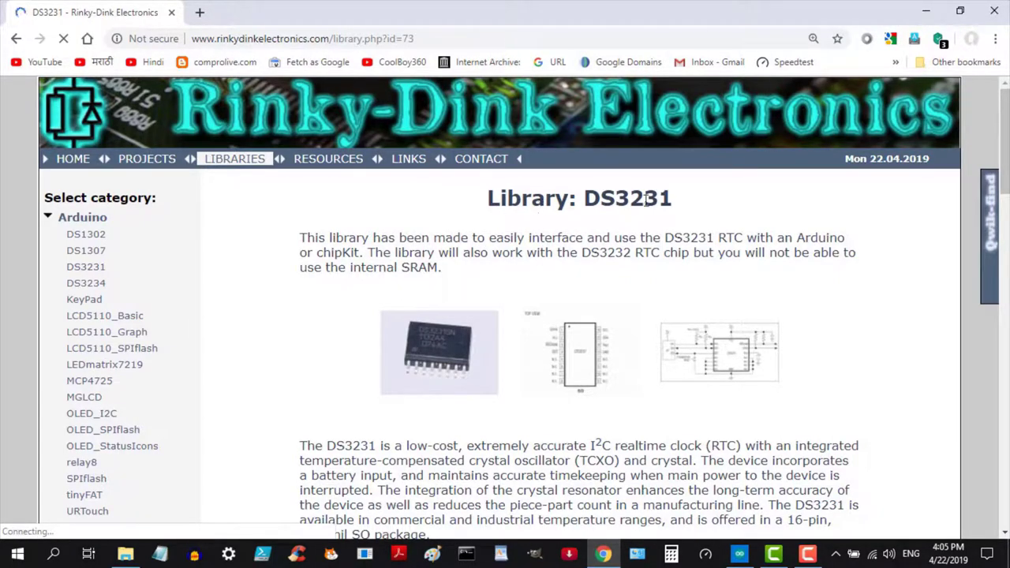
{"action": "left_click_drag", "start_coordinate": [1007, 135], "coordinate": [996, 291]}
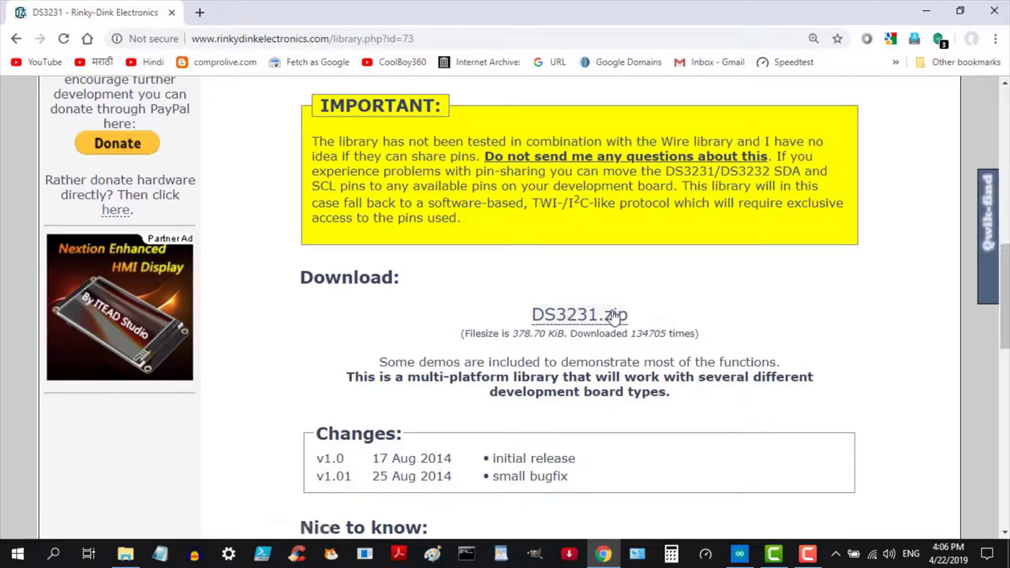
{"action": "left_click", "coordinate": [930, 12]}
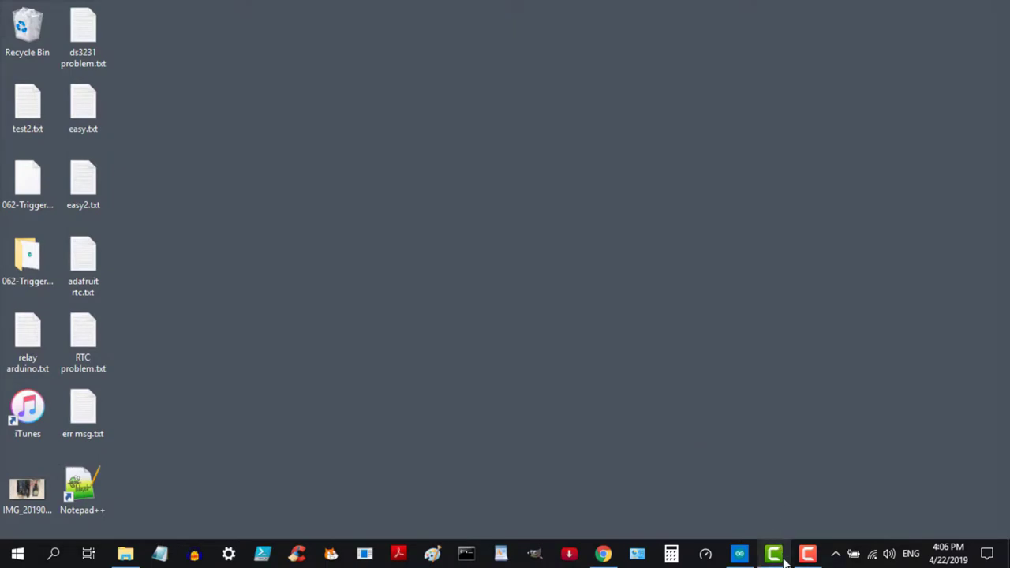
Switch to the Arduino IDE, create a new sketch and close the DS3231_Serial_Easy sketch.
{"action": "left_click", "coordinate": [740, 556]}
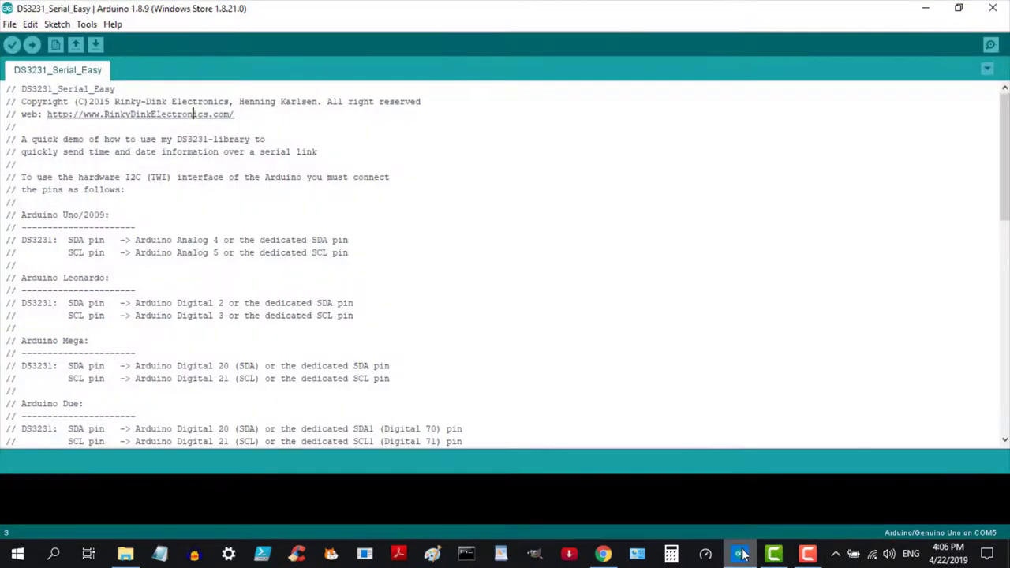
{"action": "left_click", "coordinate": [10, 24]}
{"action": "left_click", "coordinate": [31, 42]}
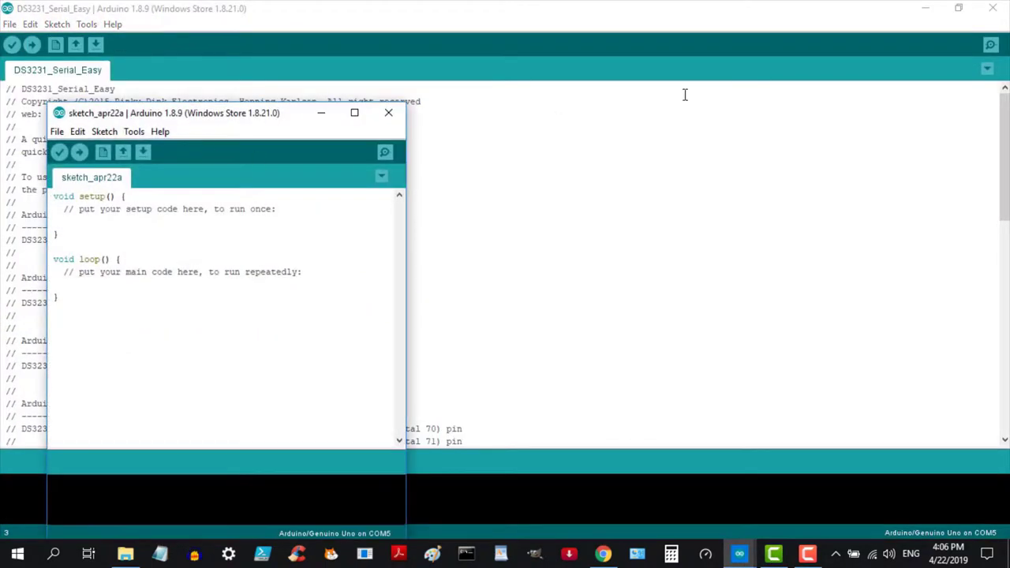
{"action": "left_click", "coordinate": [990, 12]}
{"action": "left_click_drag", "start_coordinate": [244, 124], "coordinate": [478, 61]}
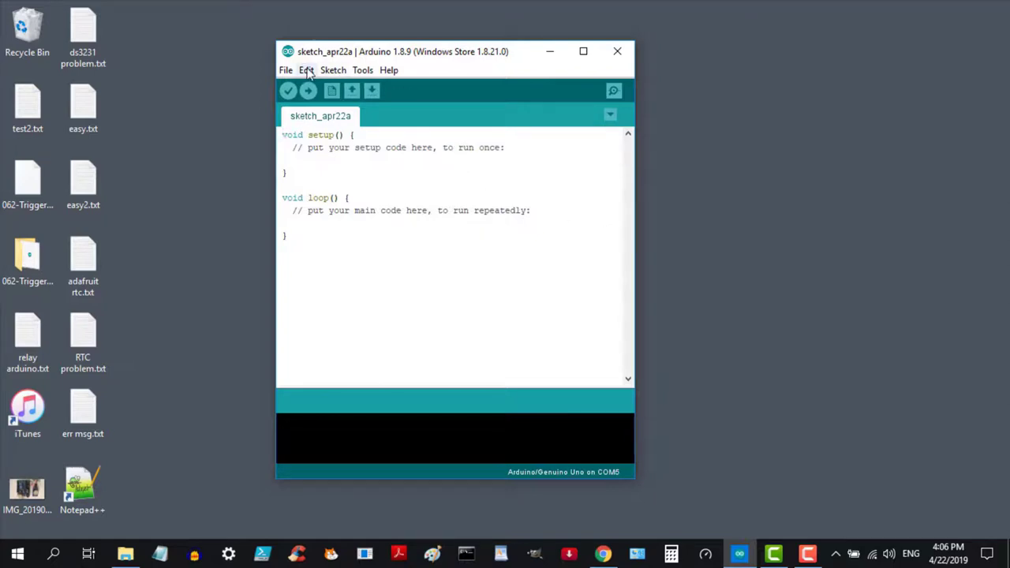
Switch to File Explorer and open the name of the DS3231 library folder for editing.
{"action": "left_click", "coordinate": [125, 554]}
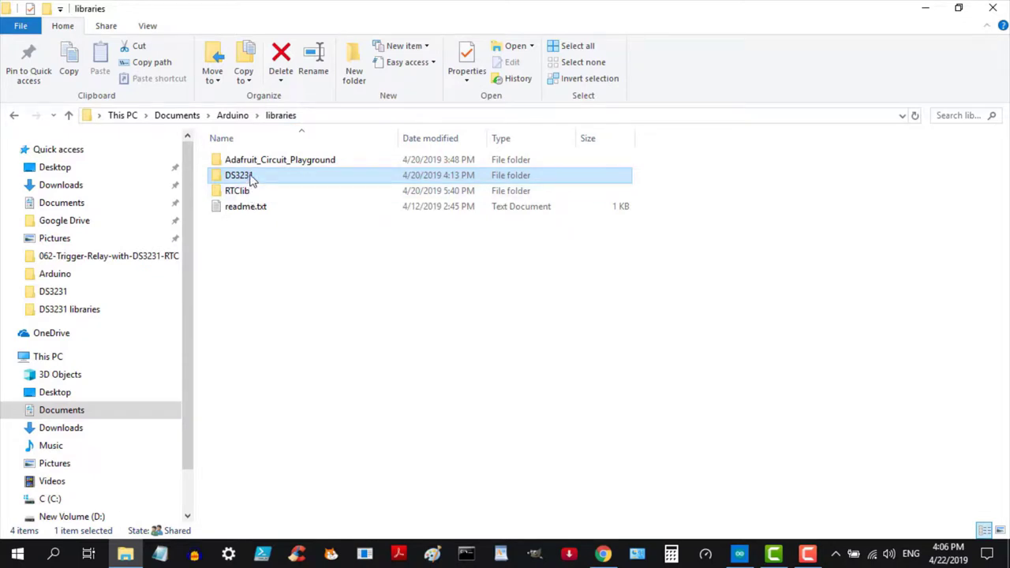
{"action": "mouse_move", "coordinate": [253, 181]}
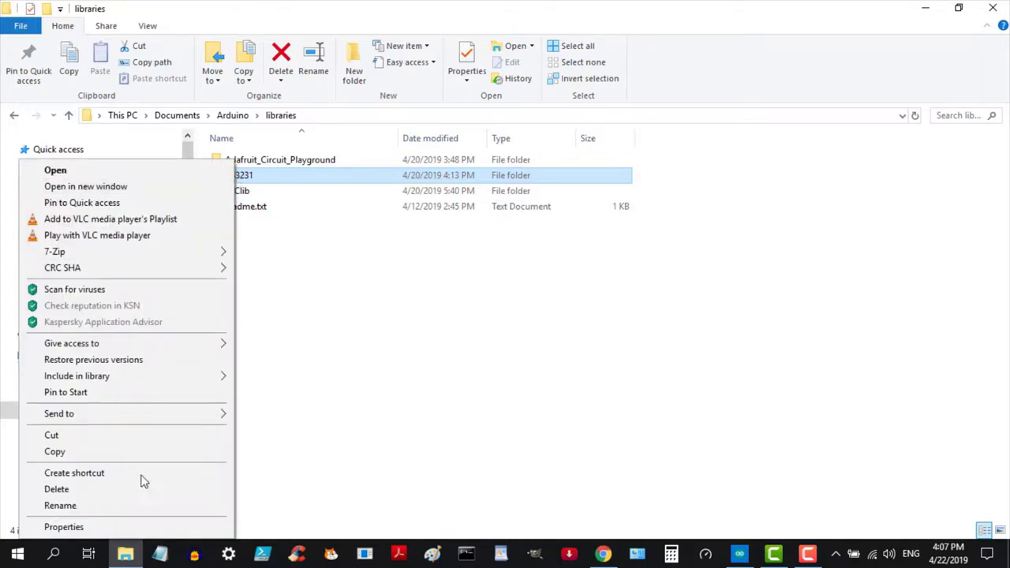
{"action": "left_click", "coordinate": [132, 510]}
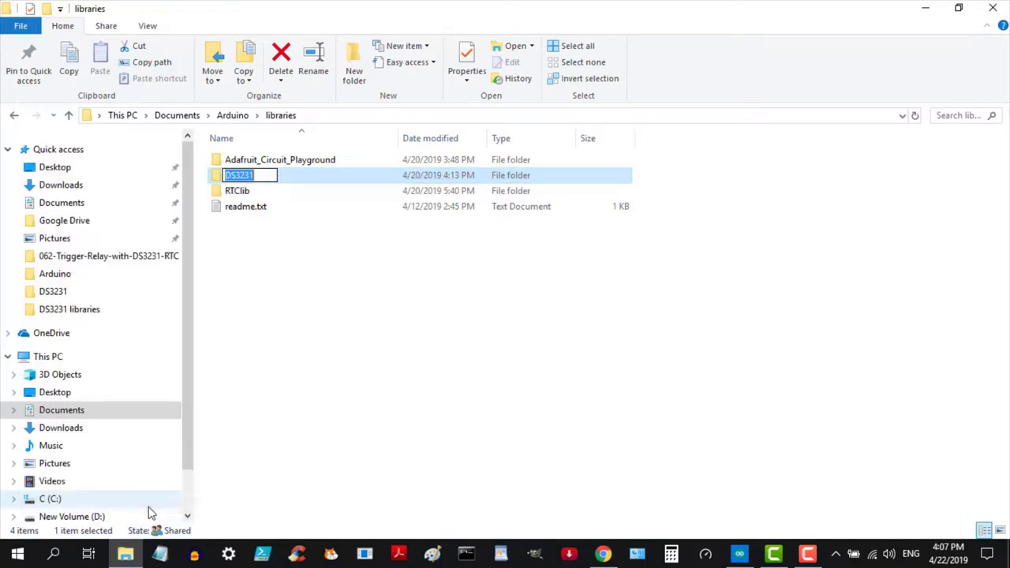
{"action": "left_click", "coordinate": [263, 175]}
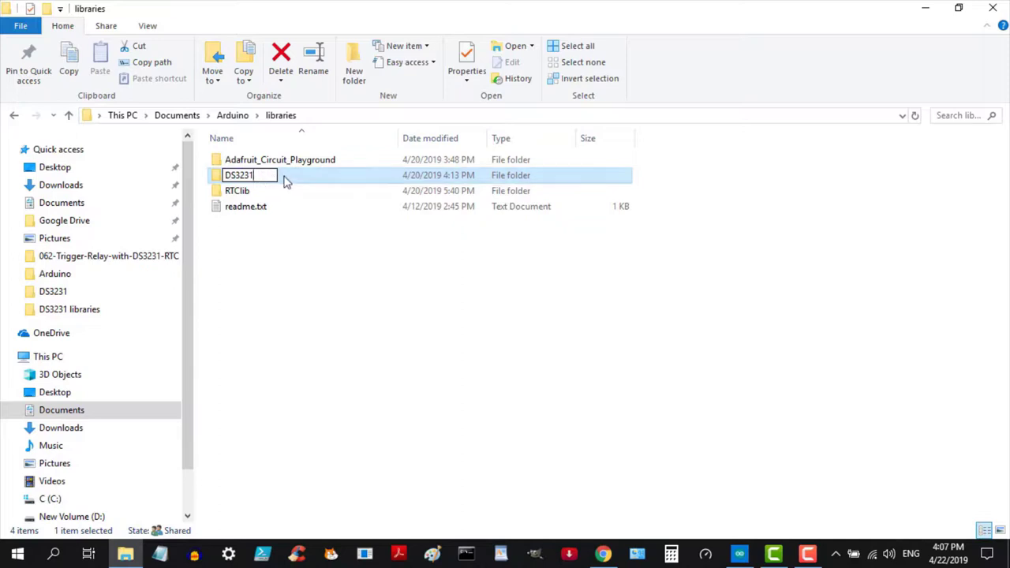
{"action": "left_click", "coordinate": [320, 307]}
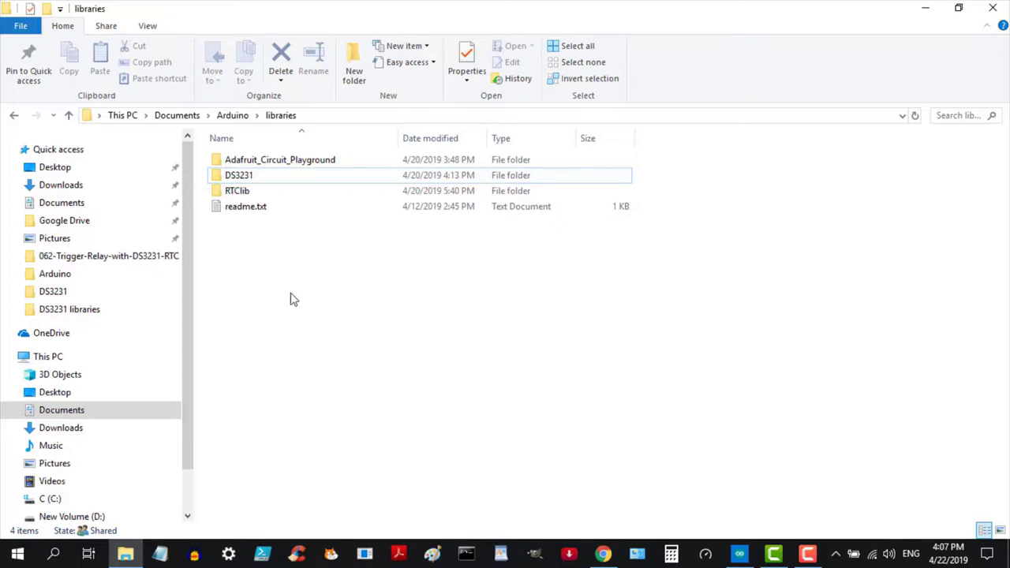
{"action": "left_click", "coordinate": [227, 180]}
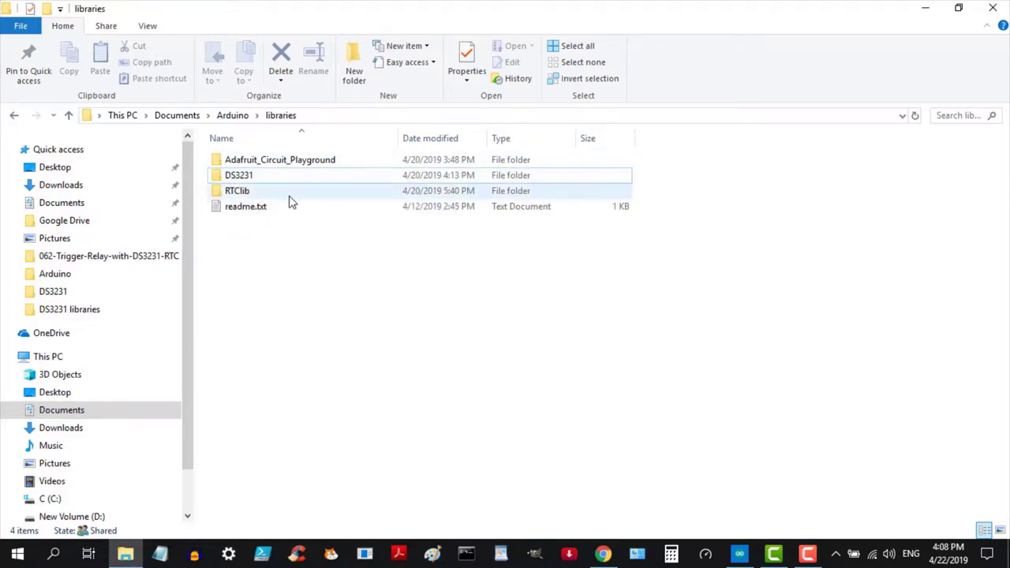
{"action": "left_click", "coordinate": [926, 10]}
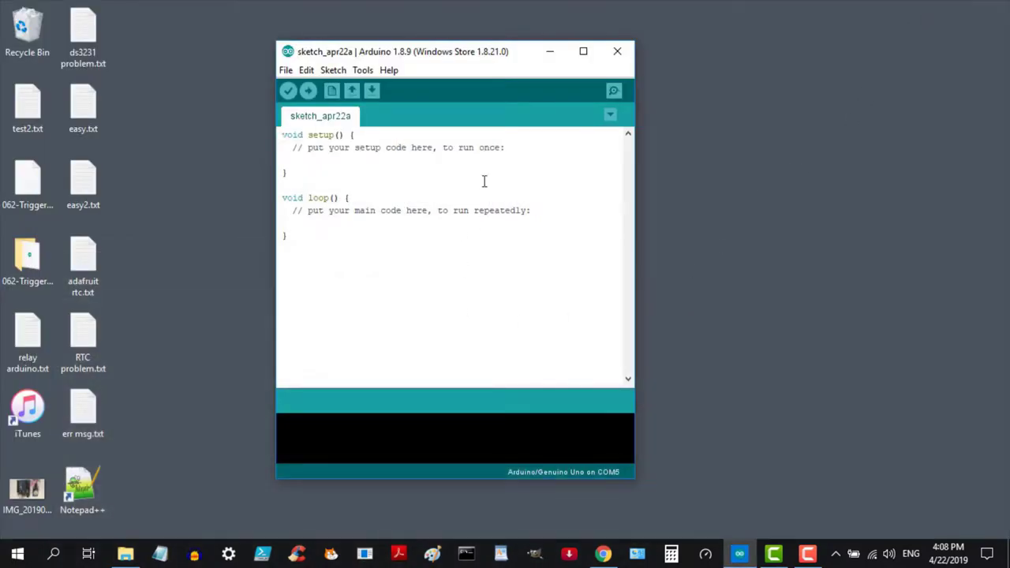
Open the file chooser for adding a ZIP library to the Arduino IDE and cancel it.
{"action": "left_click", "coordinate": [333, 70]}
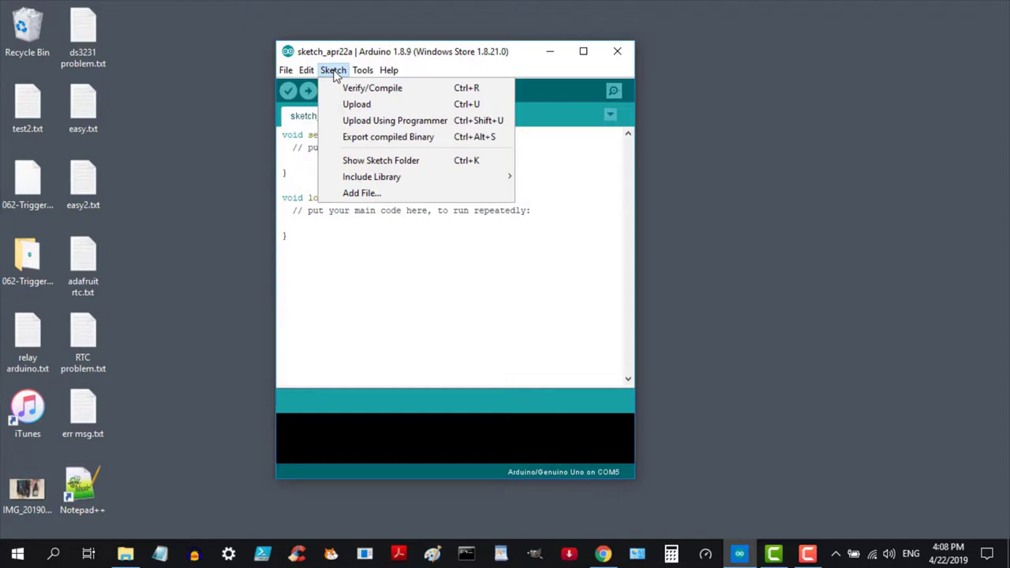
{"action": "left_click", "coordinate": [362, 71]}
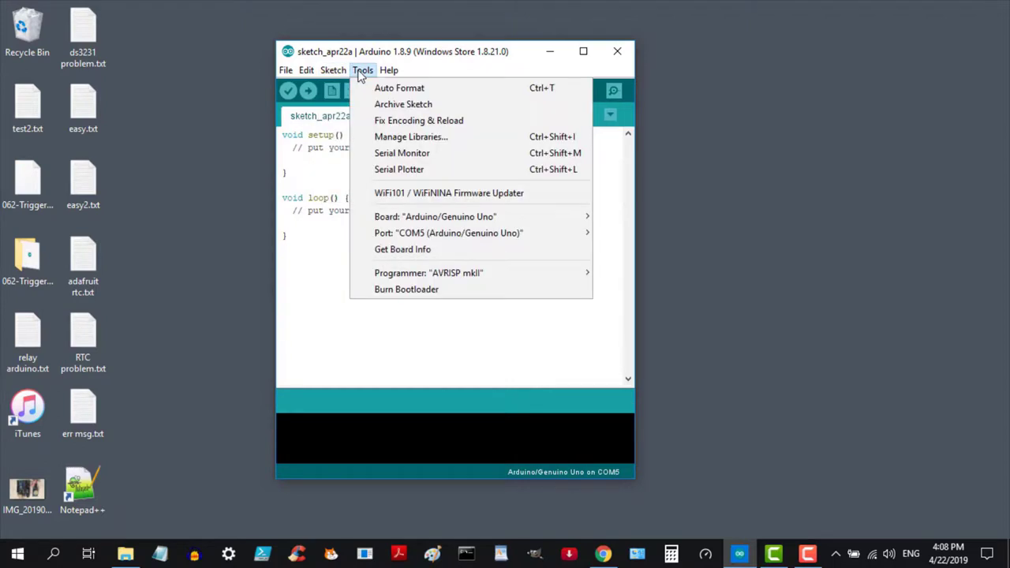
{"action": "mouse_move", "coordinate": [340, 72]}
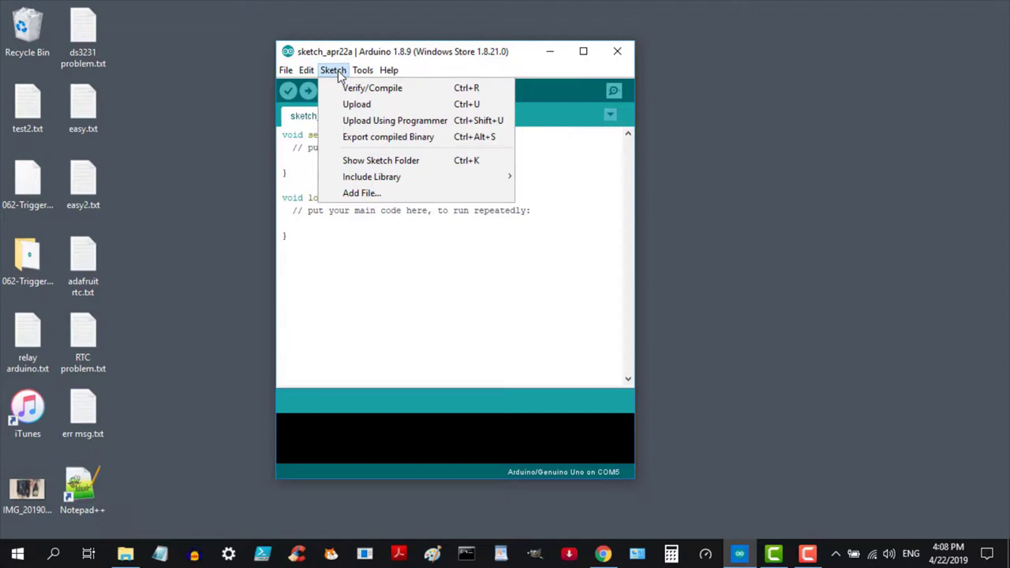
{"action": "mouse_move", "coordinate": [379, 178]}
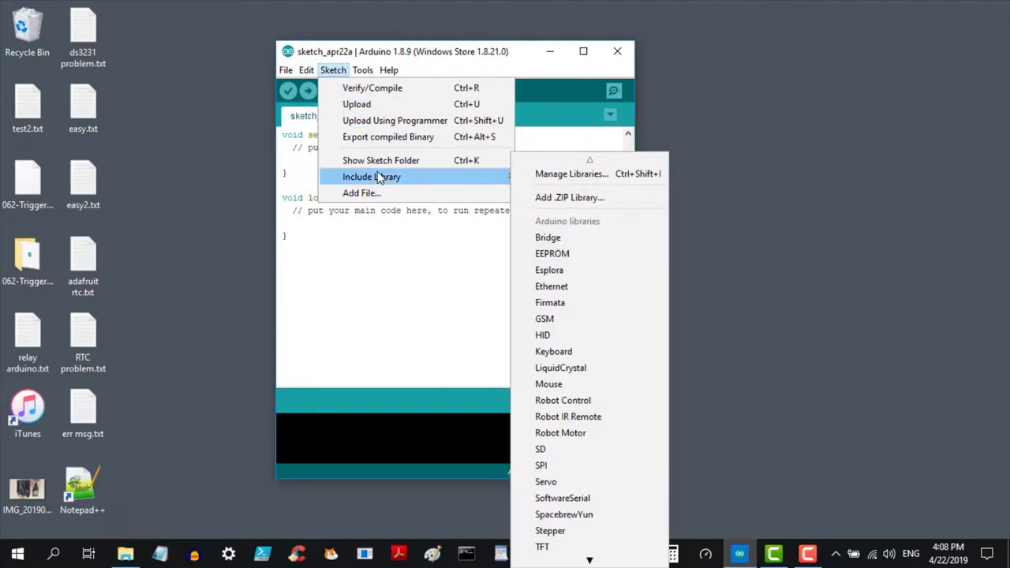
{"action": "left_click", "coordinate": [565, 199]}
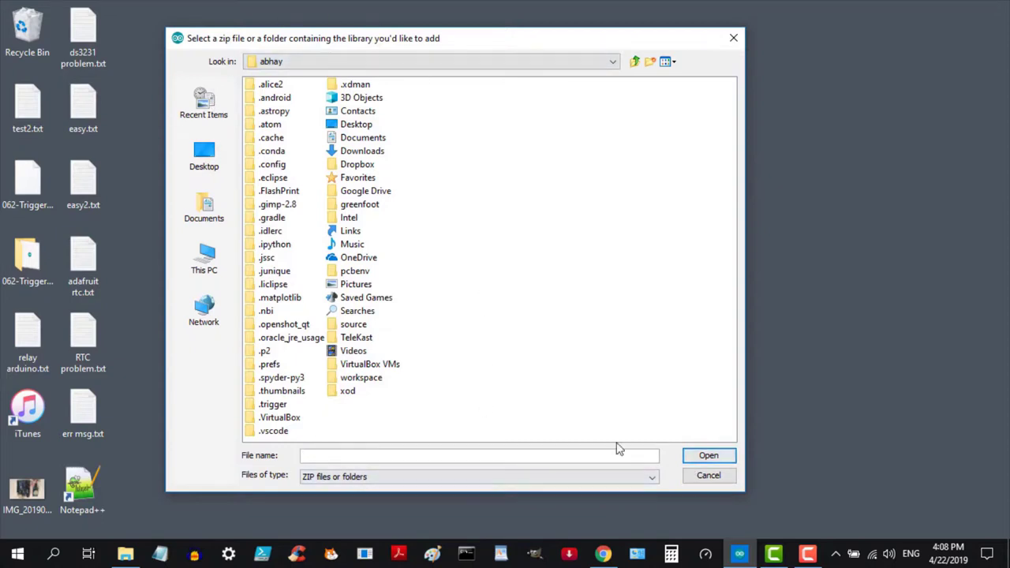
{"action": "left_click", "coordinate": [709, 476]}
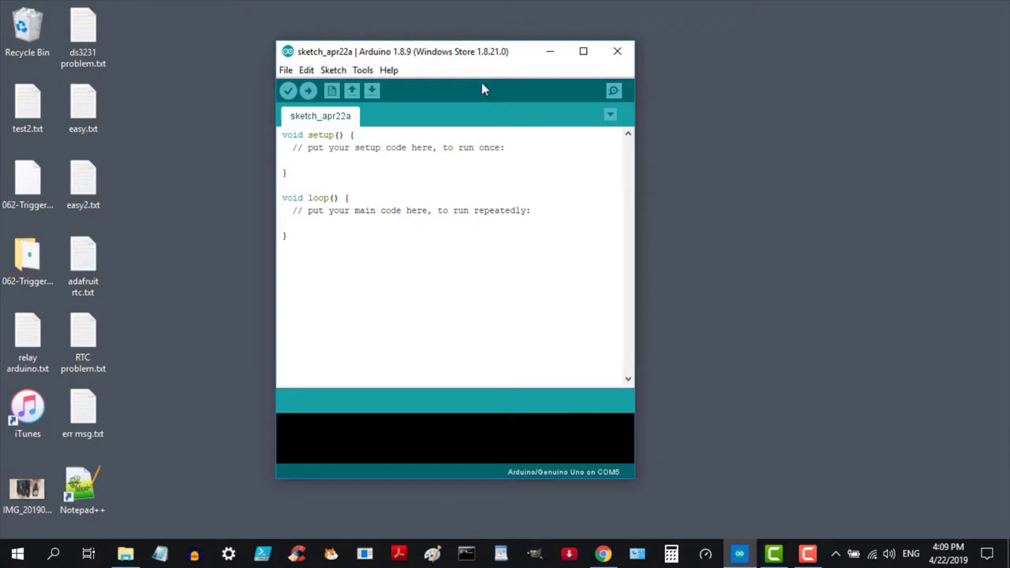
Open the DS3231_Serial_Easy Arduino example from the DS3231 library, close the blank sketch and maximize the example's window.
{"action": "left_click_drag", "start_coordinate": [472, 57], "coordinate": [401, 44]}
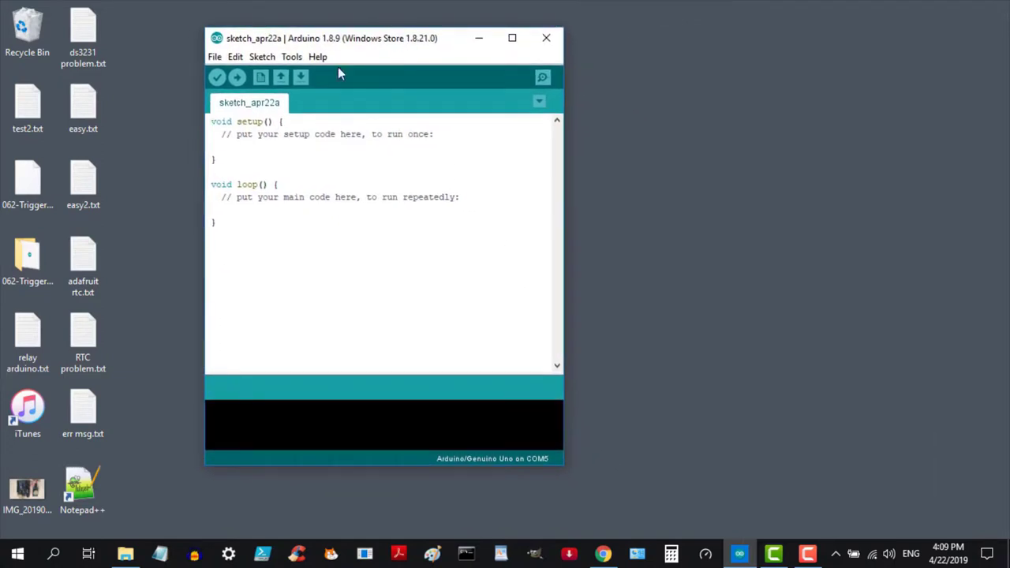
{"action": "left_click", "coordinate": [215, 57]}
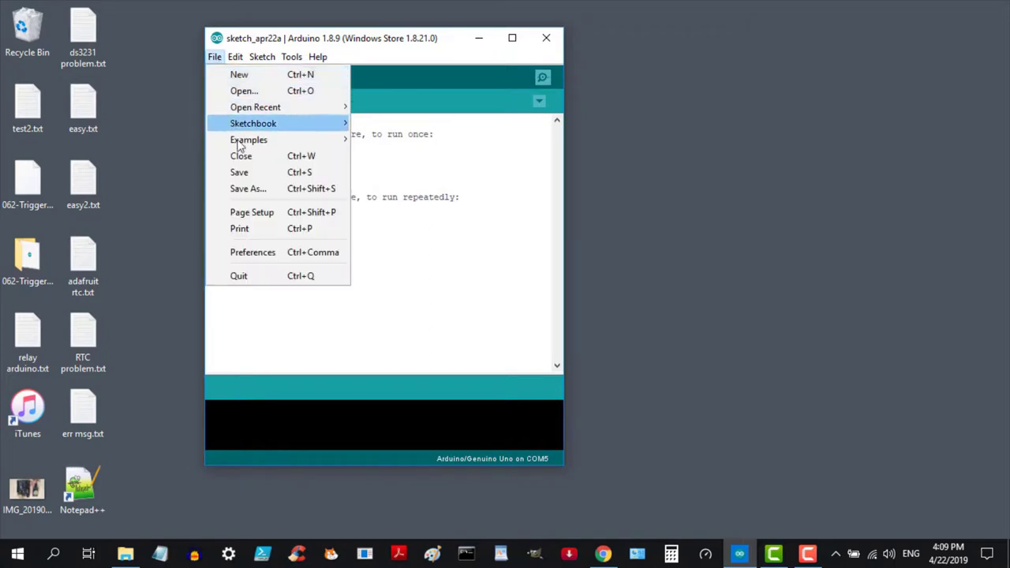
{"action": "mouse_move", "coordinate": [238, 147]}
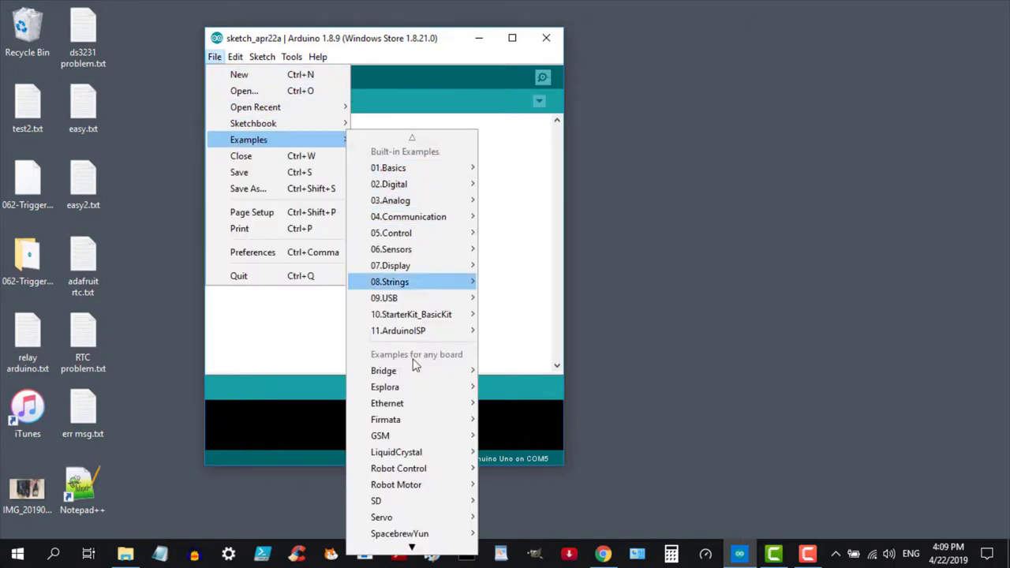
{"action": "mouse_move", "coordinate": [410, 549]}
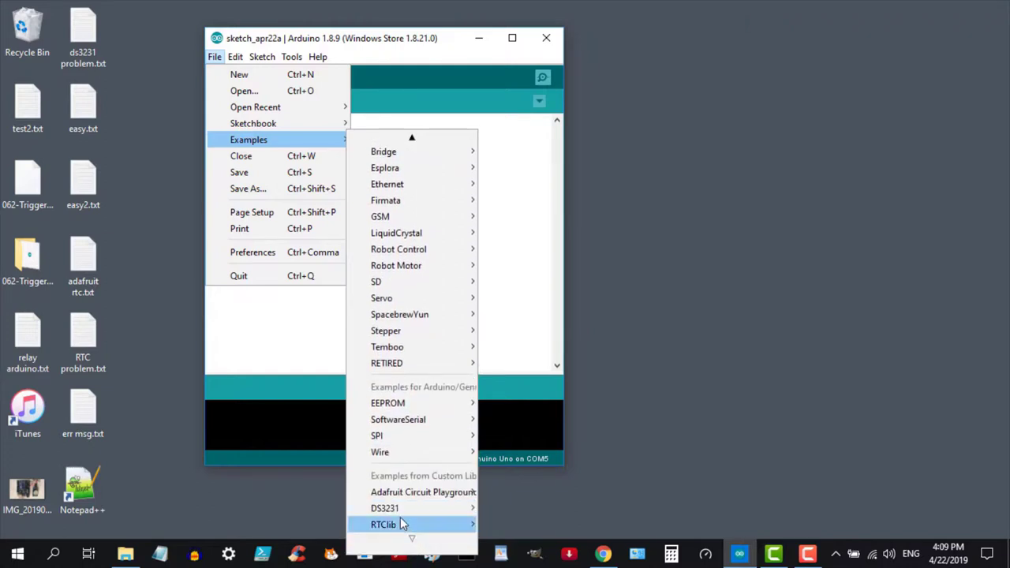
{"action": "mouse_move", "coordinate": [402, 513]}
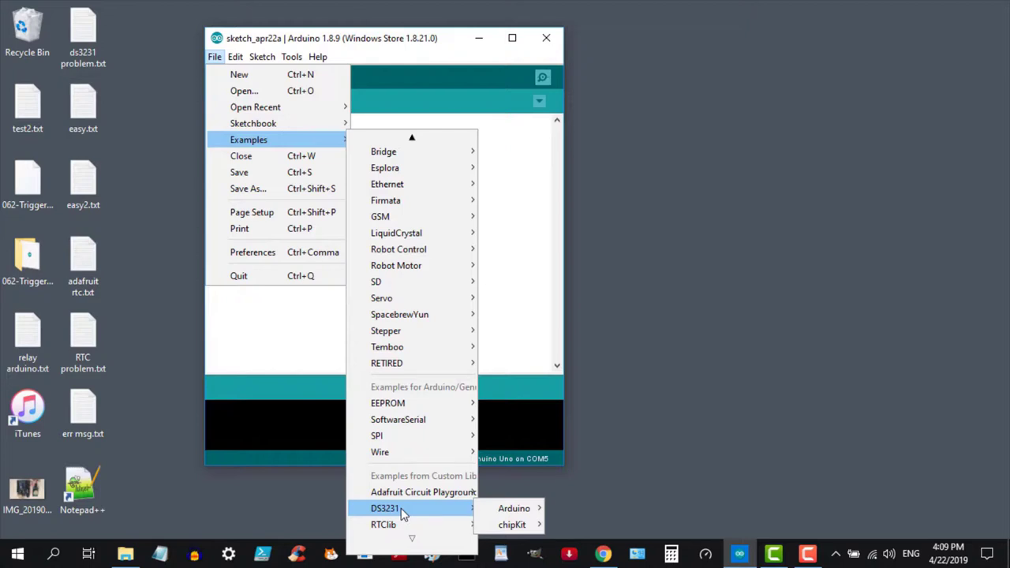
{"action": "mouse_move", "coordinate": [513, 512]}
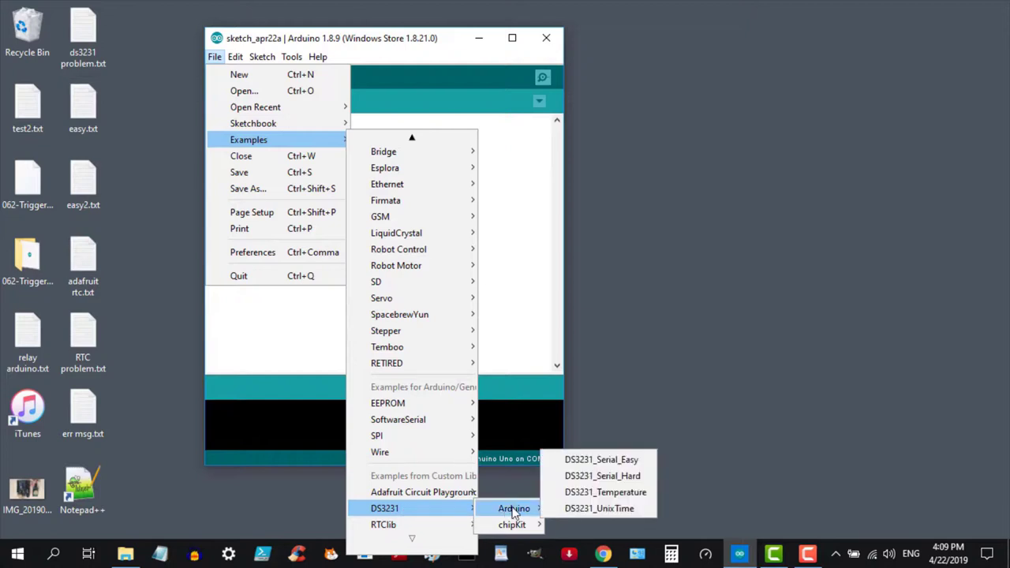
{"action": "left_click", "coordinate": [593, 461]}
{"action": "left_click", "coordinate": [547, 39]}
{"action": "left_click", "coordinate": [549, 75]}
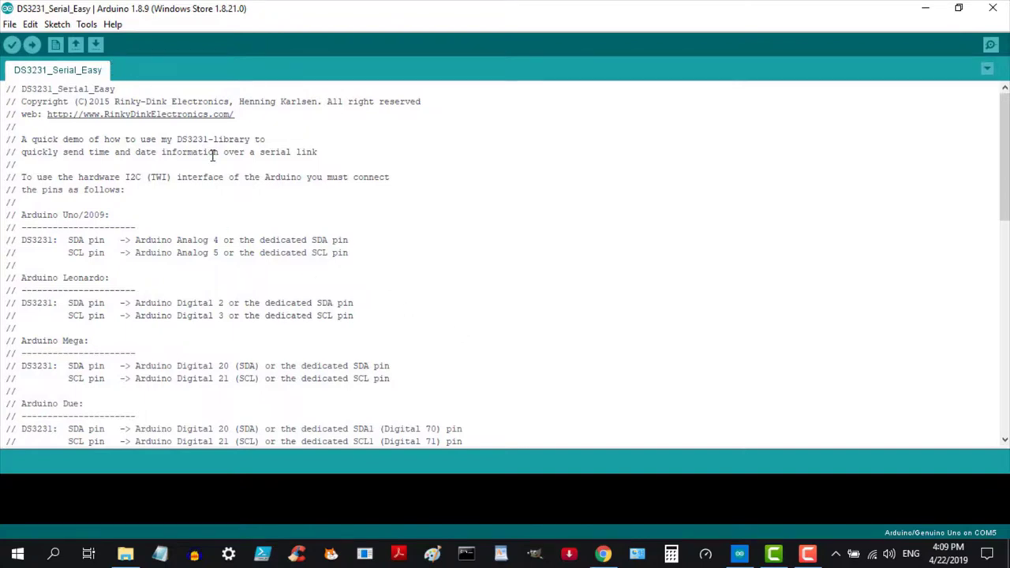
Examine the example's pin connection notes and setup code, highlighting the commented-out lines for setting the date and time.
{"action": "scroll", "coordinate": [447, 263], "scroll_direction": "down", "scroll_amount": 1}
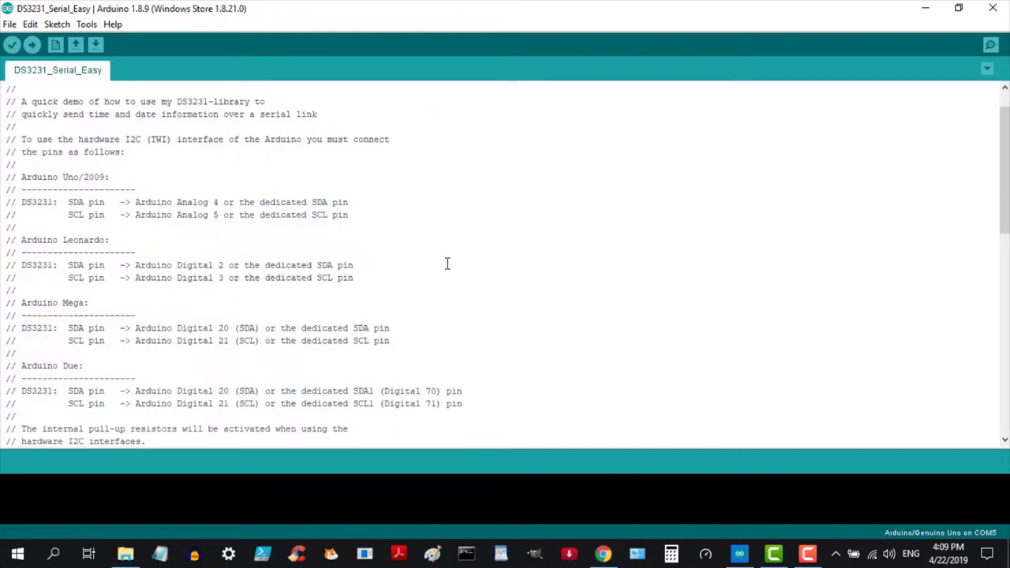
{"action": "scroll", "coordinate": [447, 264], "scroll_direction": "down", "scroll_amount": 12}
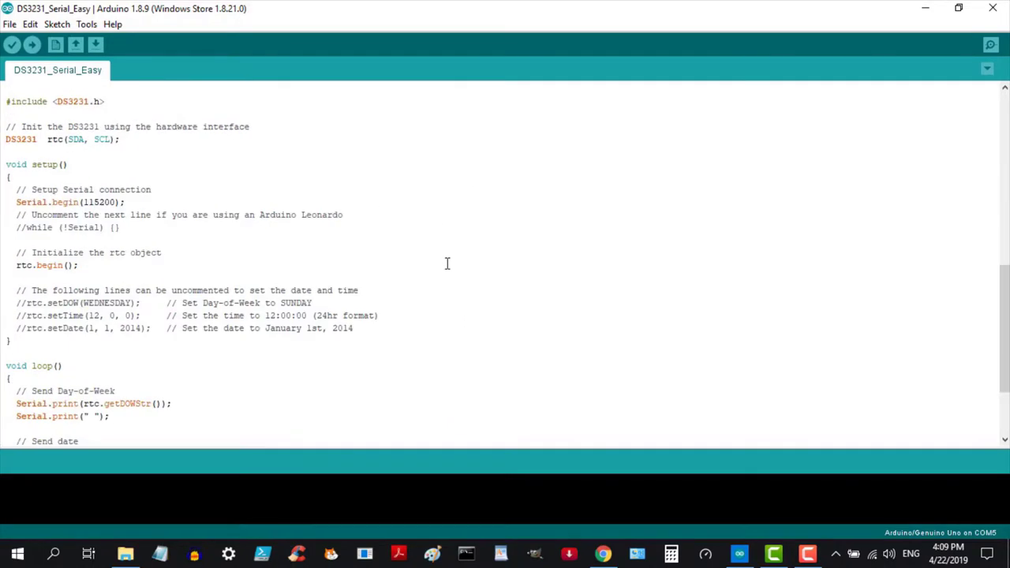
{"action": "scroll", "coordinate": [447, 263], "scroll_direction": "up", "scroll_amount": 1}
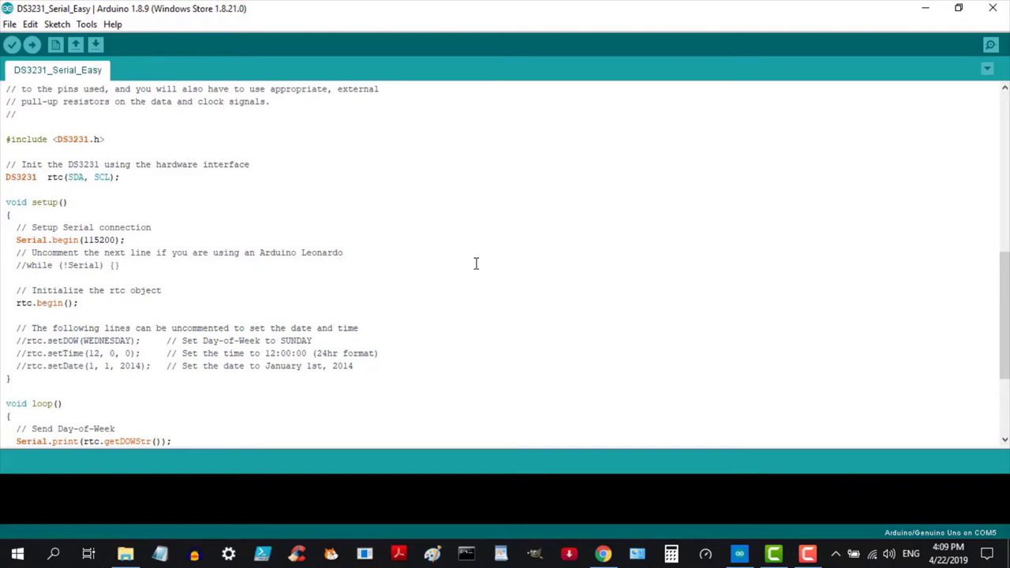
{"action": "scroll", "coordinate": [557, 290], "scroll_direction": "up", "scroll_amount": 2}
{"action": "scroll", "coordinate": [557, 290], "scroll_direction": "down", "scroll_amount": 4}
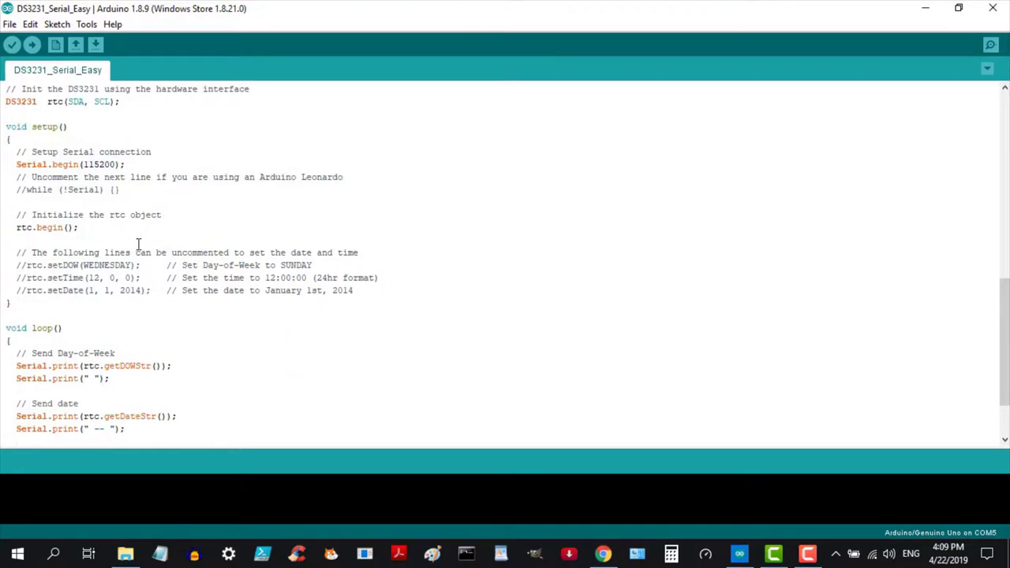
{"action": "left_click_drag", "start_coordinate": [25, 253], "coordinate": [371, 304]}
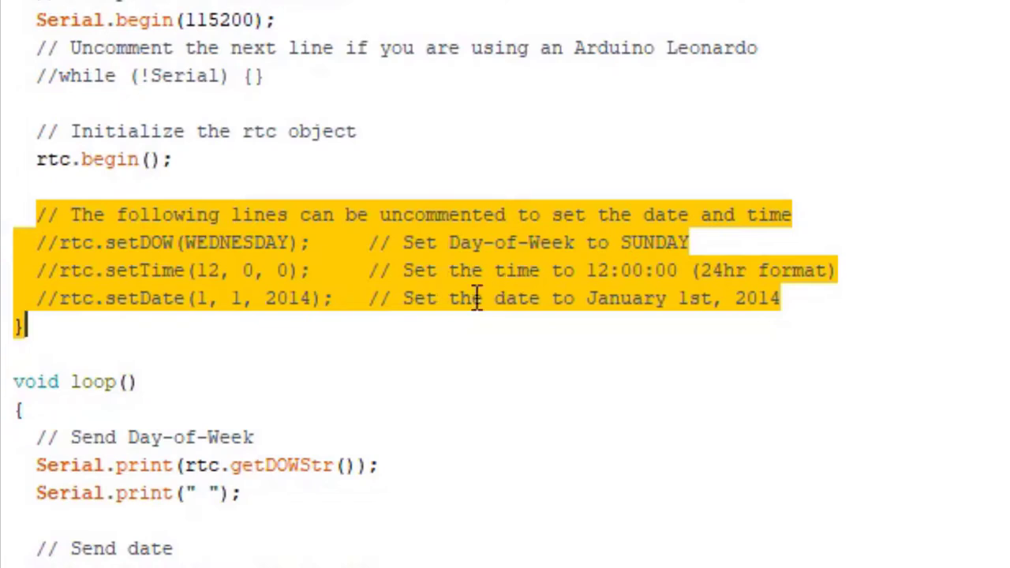
{"action": "left_click", "coordinate": [281, 322]}
Uncomment the rtc.setDOW, rtc.setTime and rtc.setDate lines in the setup function.
{"action": "left_click", "coordinate": [60, 243]}
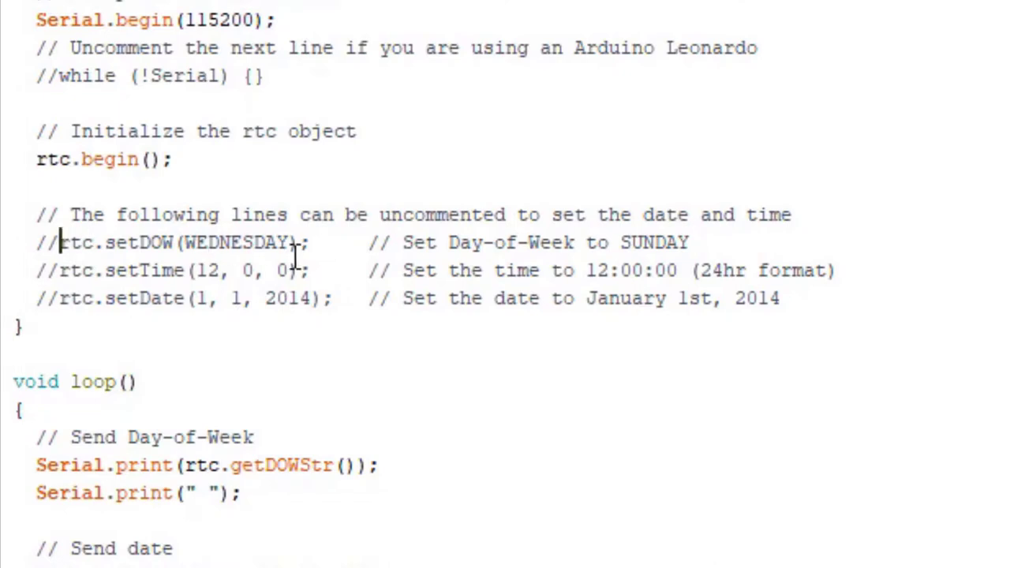
{"action": "key", "text": "BackSpace"}
{"action": "key", "text": "BackSpace"}
{"action": "key", "text": "Down"}
{"action": "key", "text": "Right"}
{"action": "key", "text": "Right"}
{"action": "key", "text": "BackSpace"}
{"action": "key", "text": "BackSpace"}
{"action": "key", "text": "Down"}
{"action": "key", "text": "Right"}
{"action": "key", "text": "Right"}
{"action": "key", "text": "BackSpace"}
{"action": "key", "text": "BackSpace"}
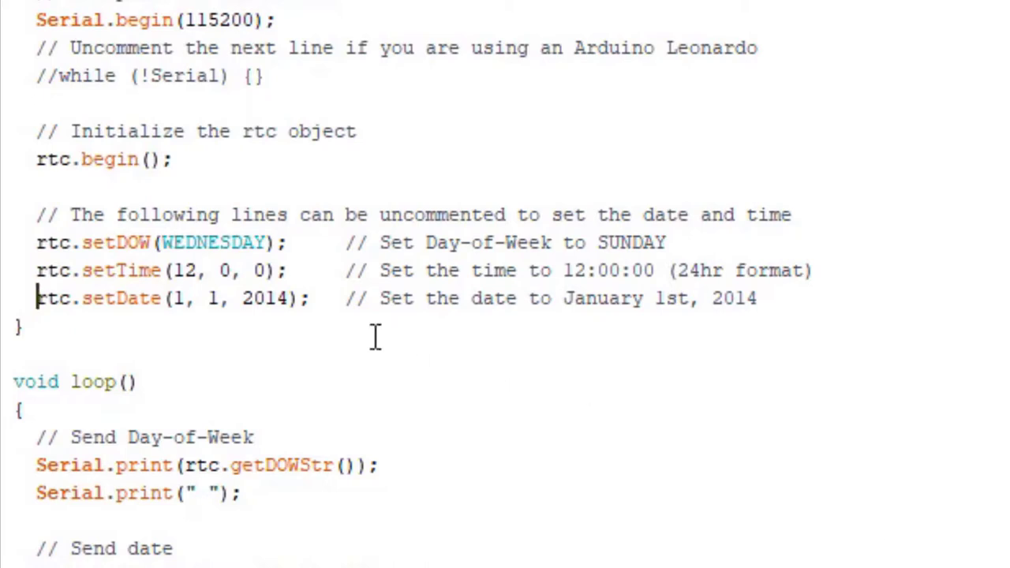
Set the day of the week in the rtc.setDOW call to MONDAY.
{"action": "left_click", "coordinate": [268, 242]}
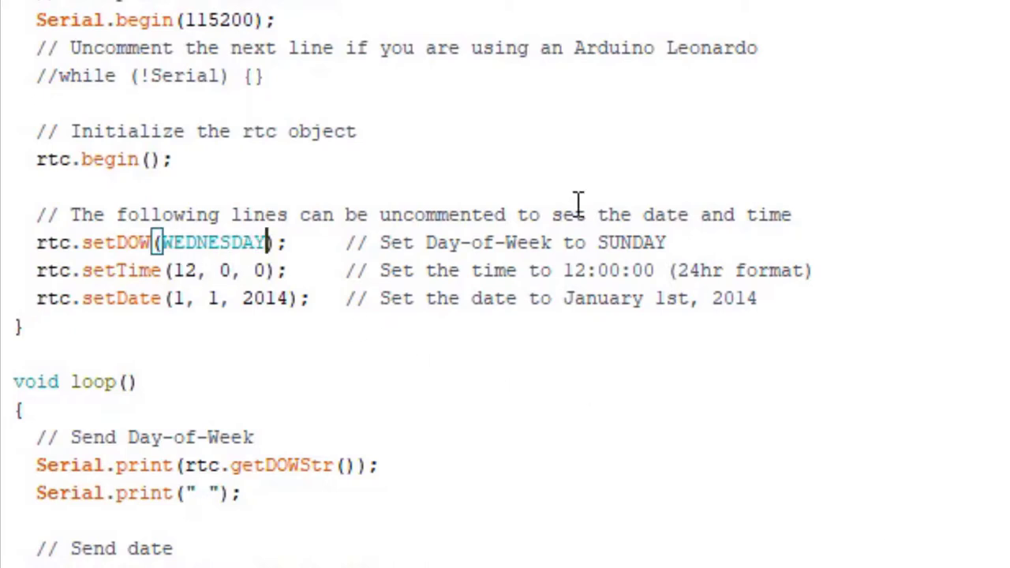
{"action": "key", "text": "BackSpace"}
{"action": "key", "text": "BackSpace"}
{"action": "key", "text": "BackSpace"}
{"action": "key", "text": "BackSpace"}
{"action": "key", "text": "BackSpace"}
{"action": "key", "text": "BackSpace"}
{"action": "key", "text": "BackSpace"}
{"action": "key", "text": "BackSpace"}
{"action": "key", "text": "BackSpace"}
{"action": "type", "text": "MONDAY"}
Place the text cursor after the arguments of the rtc.setDate call.
{"action": "left_click", "coordinate": [302, 299]}
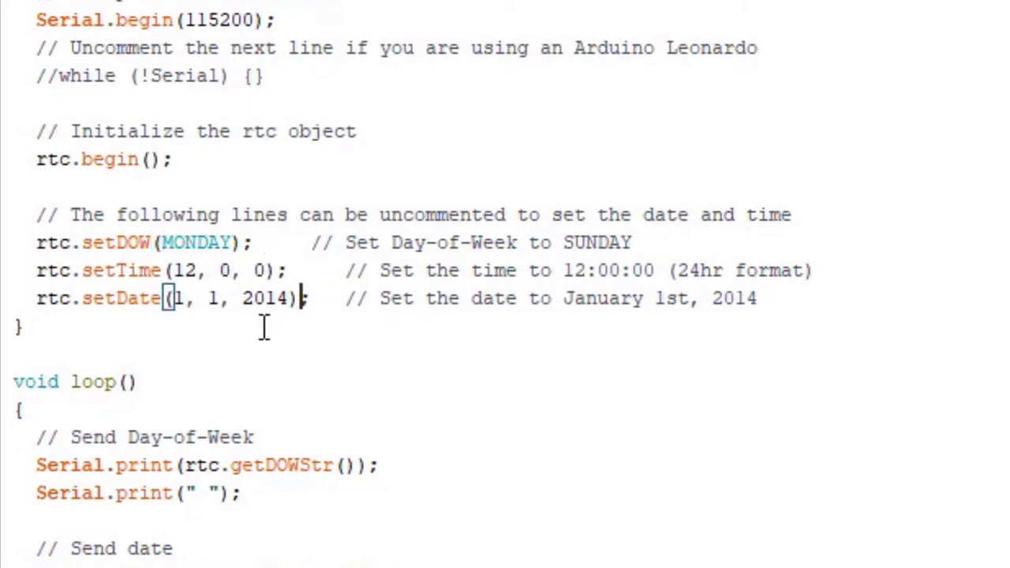